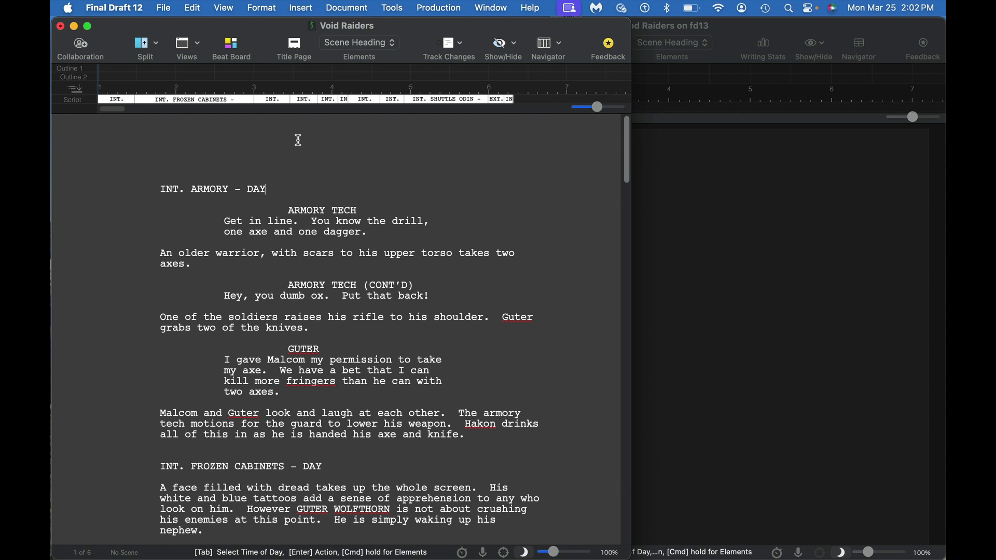
# In Final Draft 13, try Night Mode from the moon icon, then settle on Midnight Mode
pyautogui.click(820, 229)
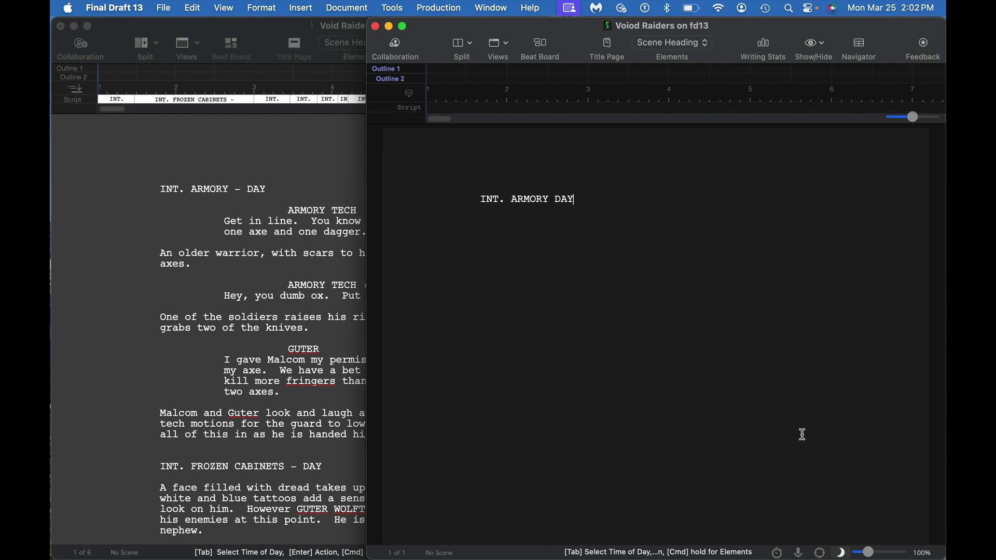
pyautogui.click(839, 553)
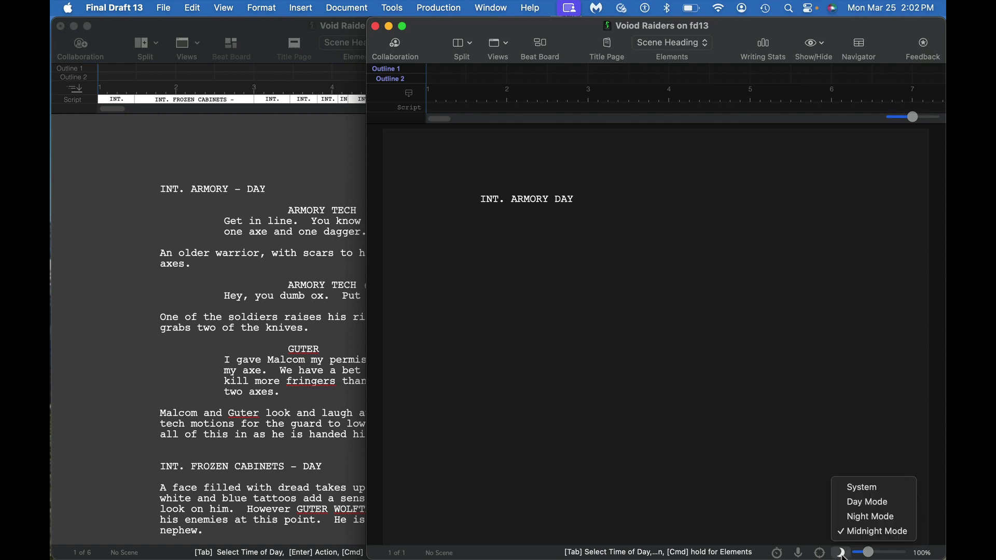
pyautogui.click(851, 517)
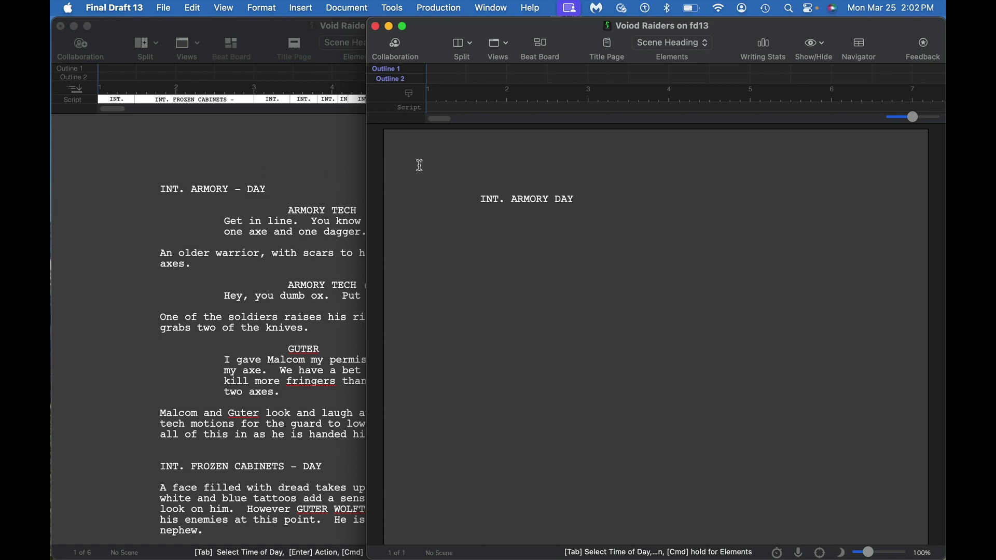
pyautogui.click(841, 553)
pyautogui.click(855, 532)
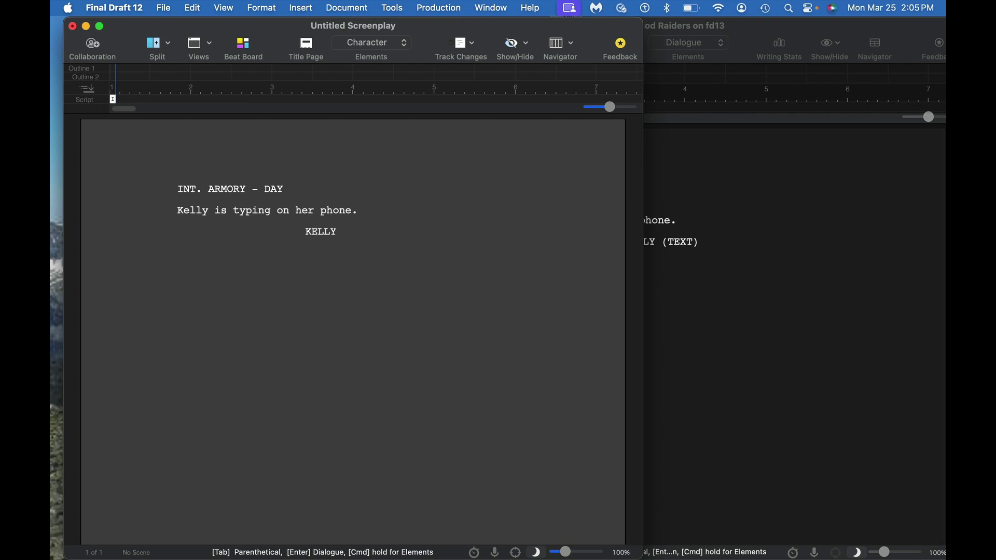
# Extend Kelly's cue to KELLY (TEXT) via SmartType and begin a dialogue line beneath it
pyautogui.write('(')
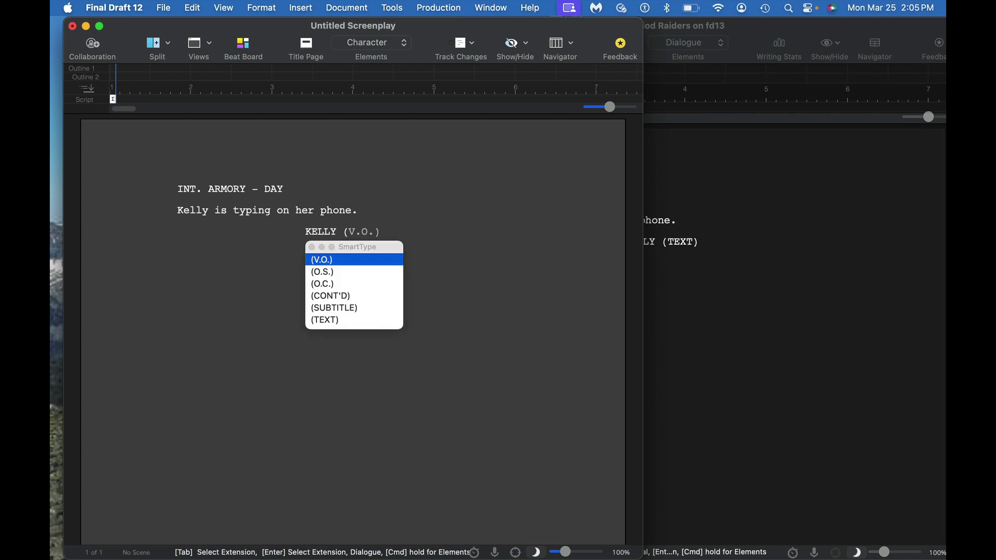
pyautogui.click(342, 322)
pyautogui.press('Return')
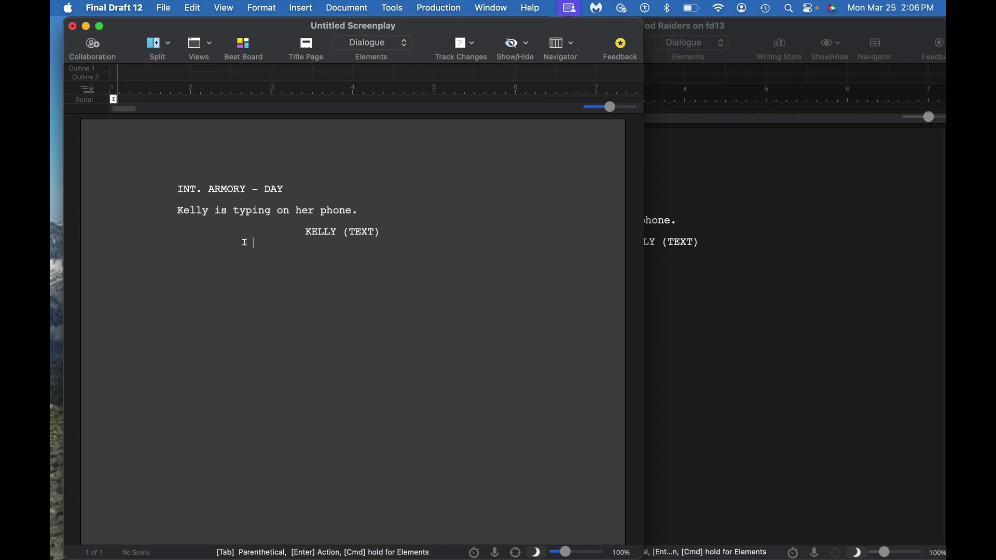
pyautogui.press('BackSpace')
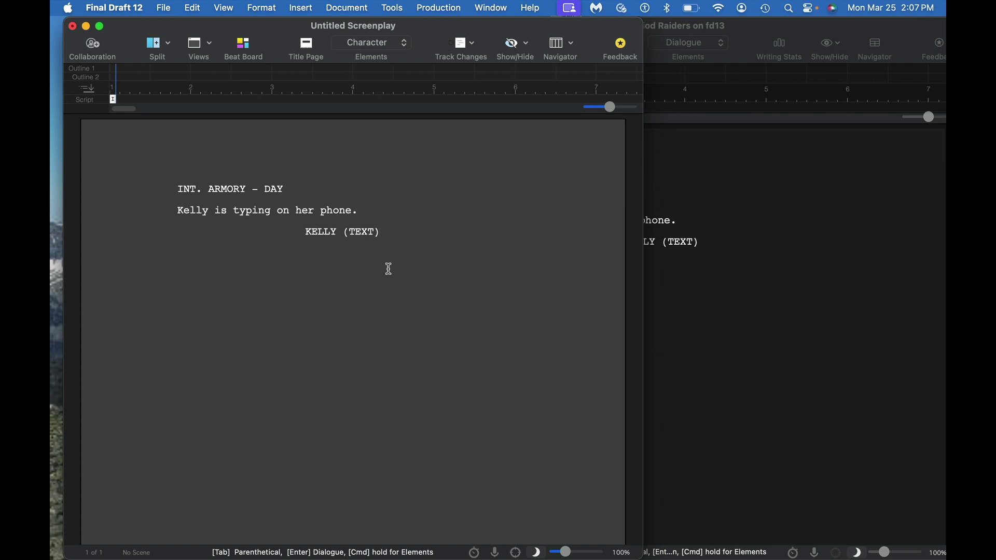
pyautogui.press('Return')
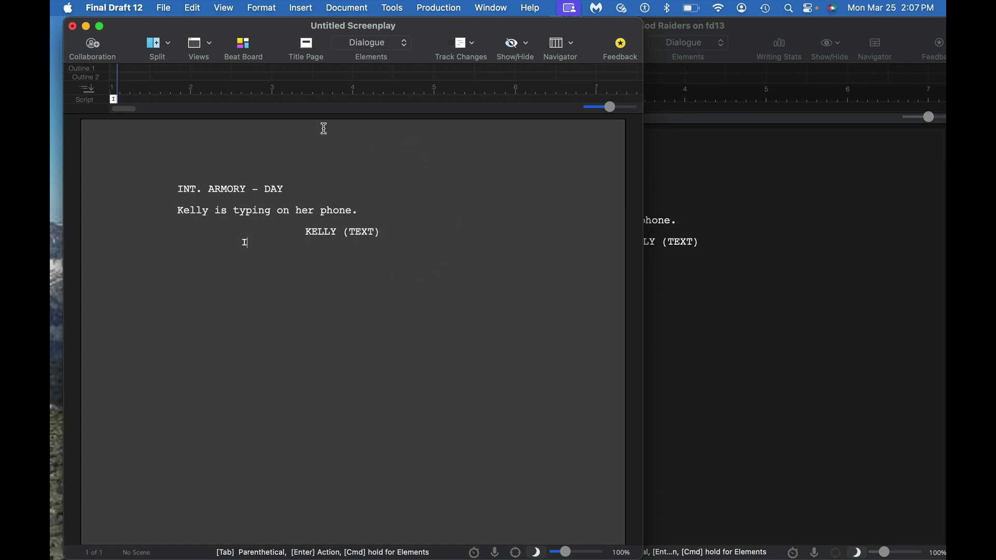
pyautogui.click(201, 6)
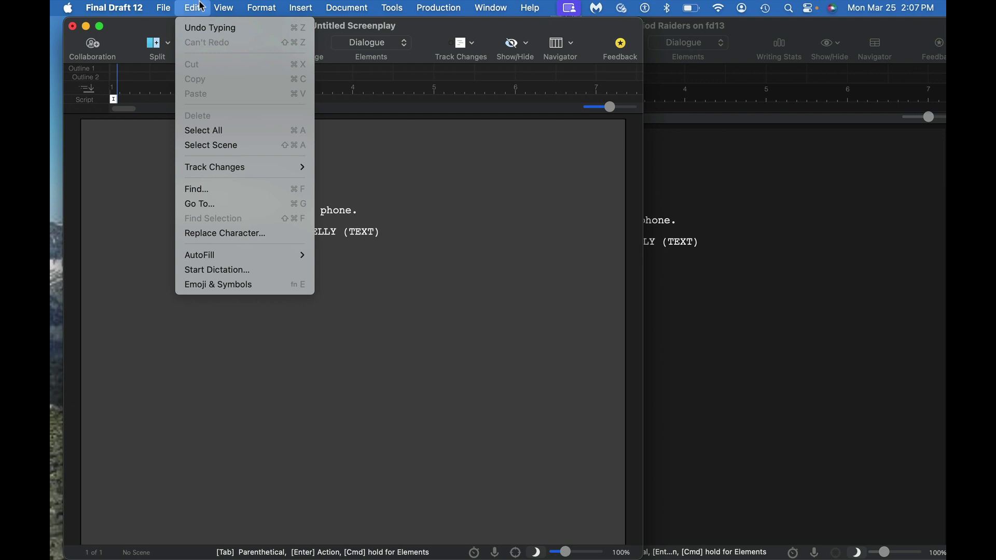
# Pick an emoji from Final Draft 12's Emoji & Symbols picker, which fails to appear, then type u
pyautogui.click(218, 287)
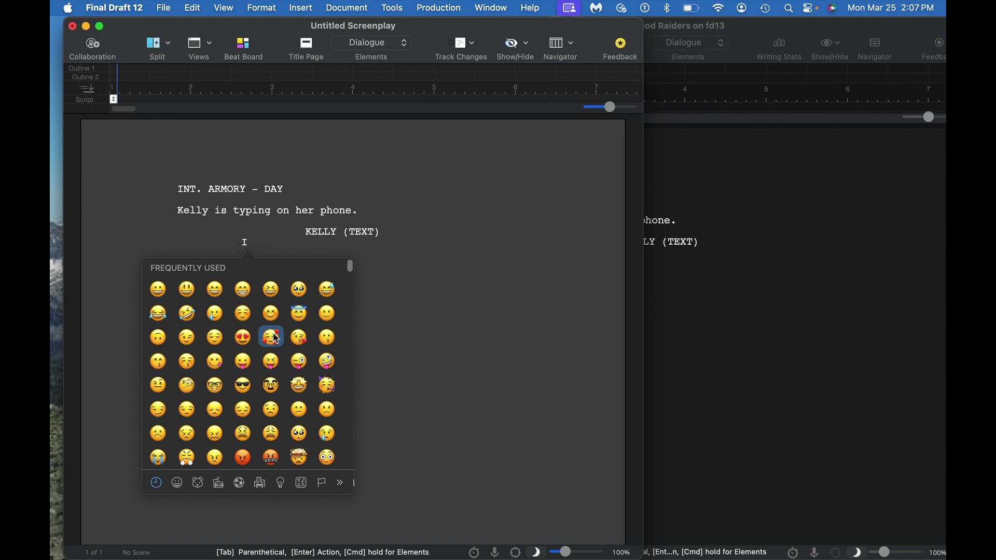
pyautogui.click(299, 342)
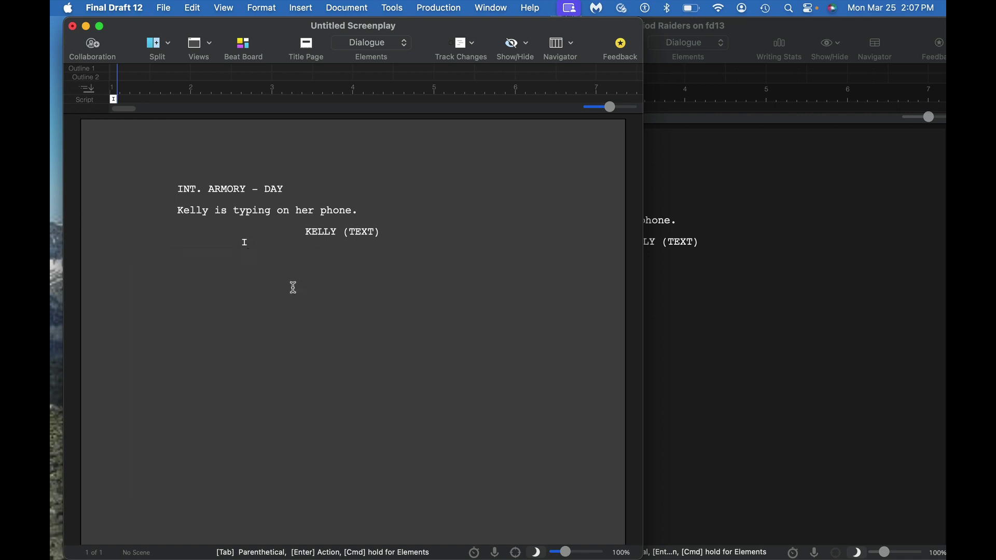
pyautogui.write('u')
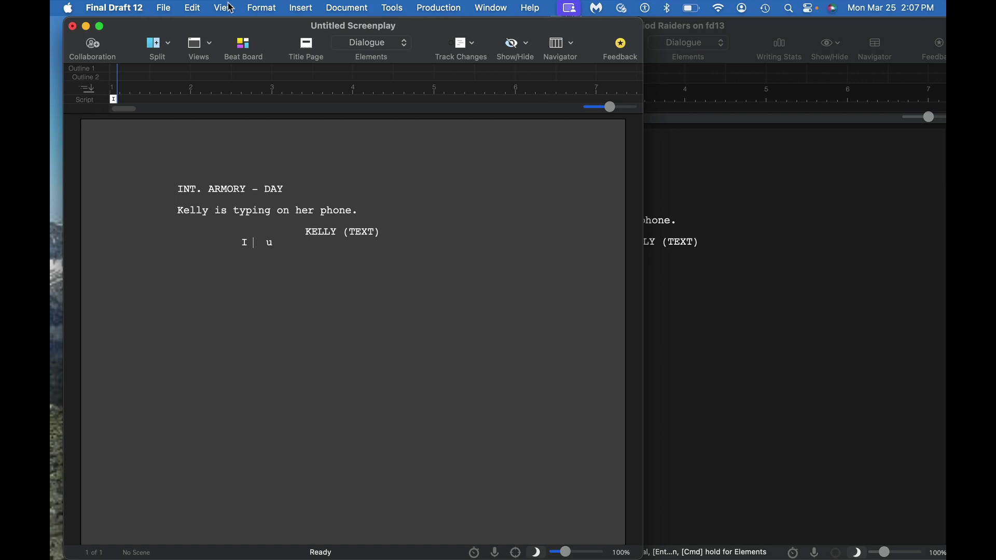
# Insert the Desktop heart-emoji image between I and u and shrink it to text size
pyautogui.click(192, 8)
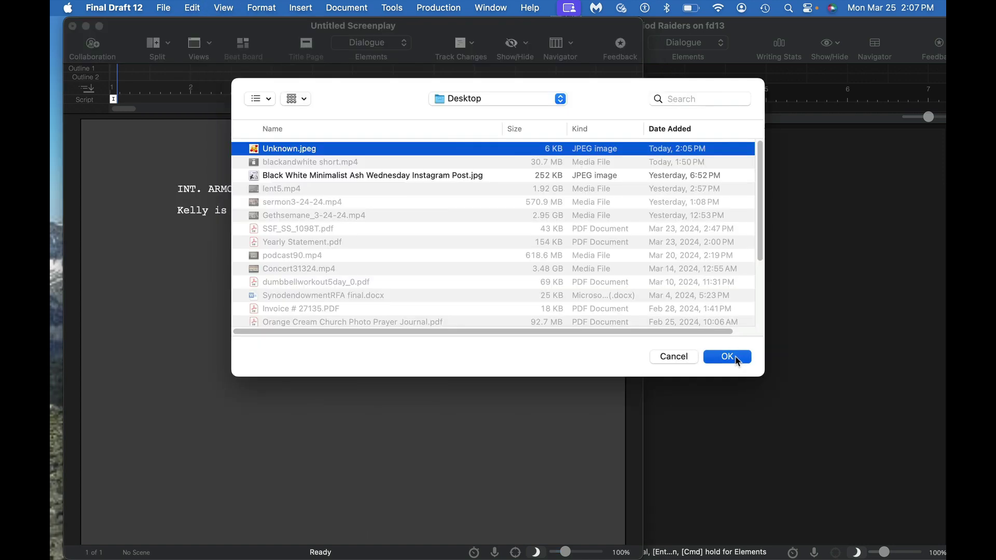
pyautogui.click(729, 357)
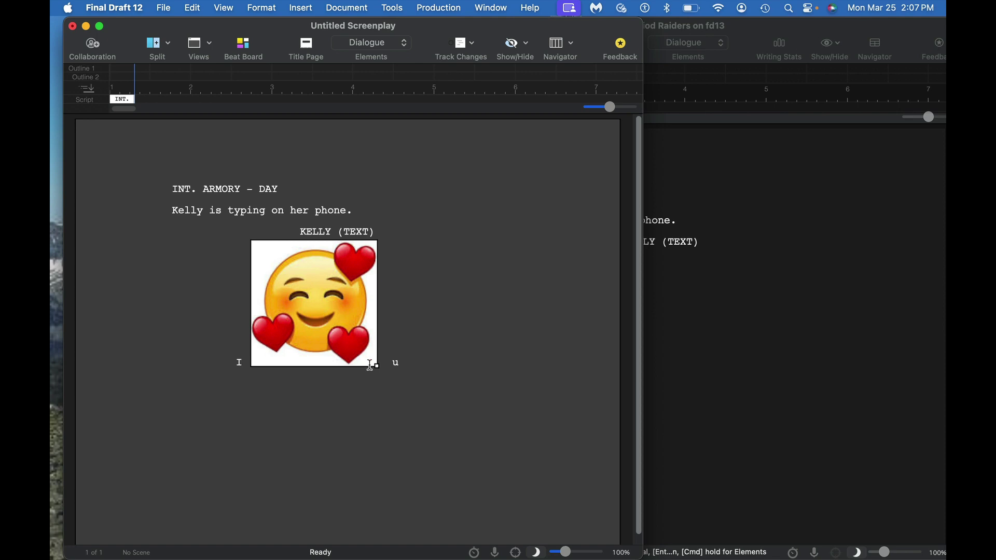
pyautogui.moveTo(377, 366)
pyautogui.mouseDown()
pyautogui.moveTo(259, 249)
pyautogui.moveTo(271, 261)
pyautogui.mouseUp()
pyautogui.click(252, 246)
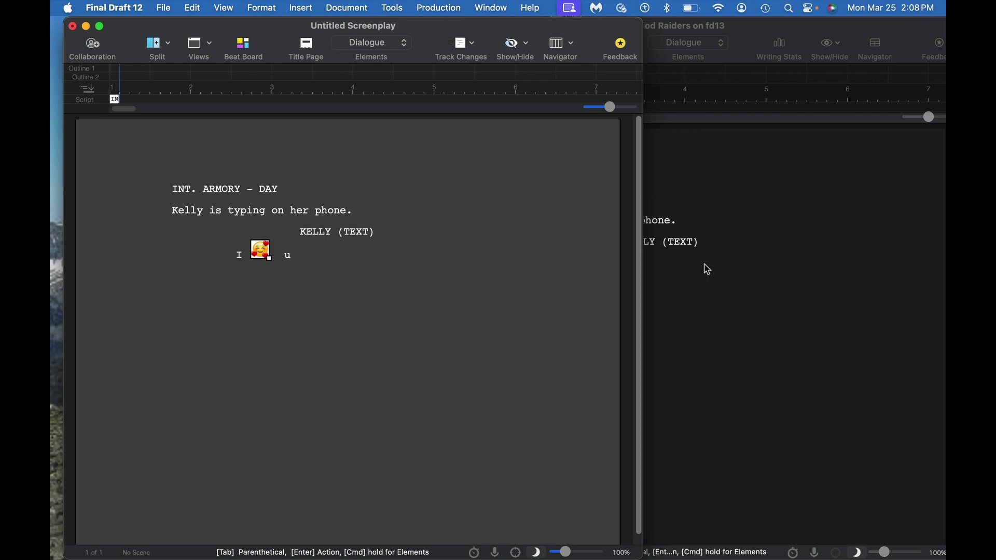
pyautogui.click(671, 287)
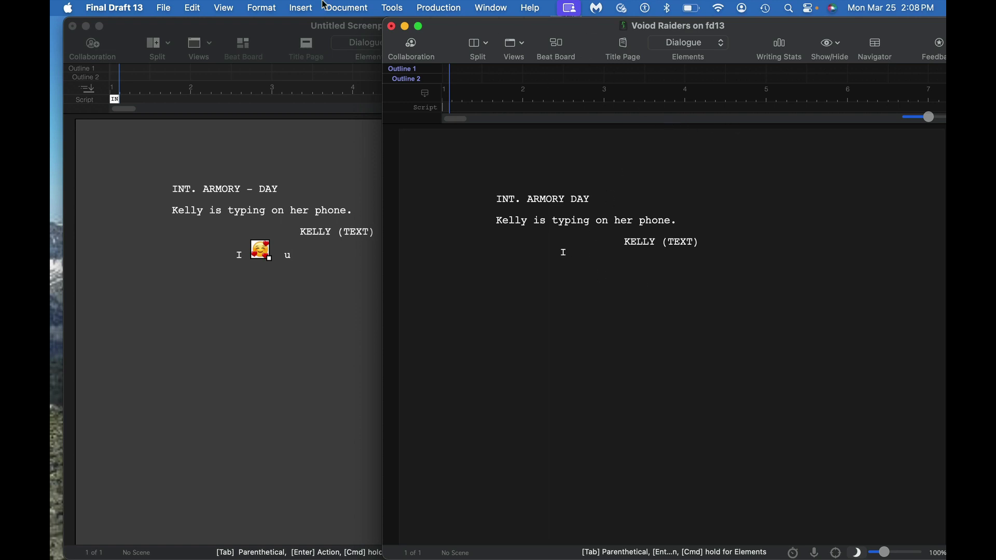
# Insert the smiling-face-with-hearts emoji after I in Kelly's Final Draft 13 message, then type u
pyautogui.click(191, 9)
pyautogui.click(207, 285)
pyautogui.click(595, 347)
pyautogui.write('u')
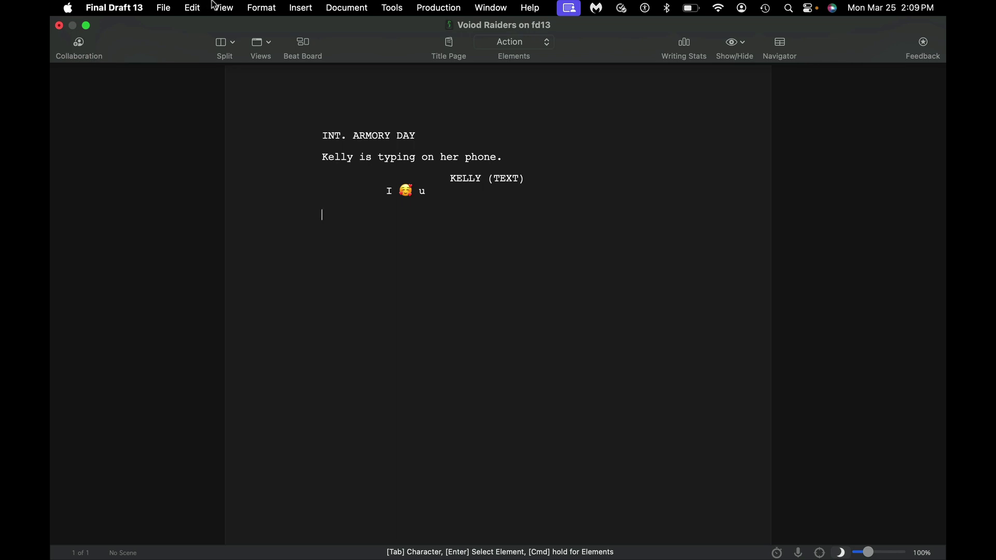
# Enable typewriter mode from View > Typewriter in Final Draft 13
pyautogui.click(224, 8)
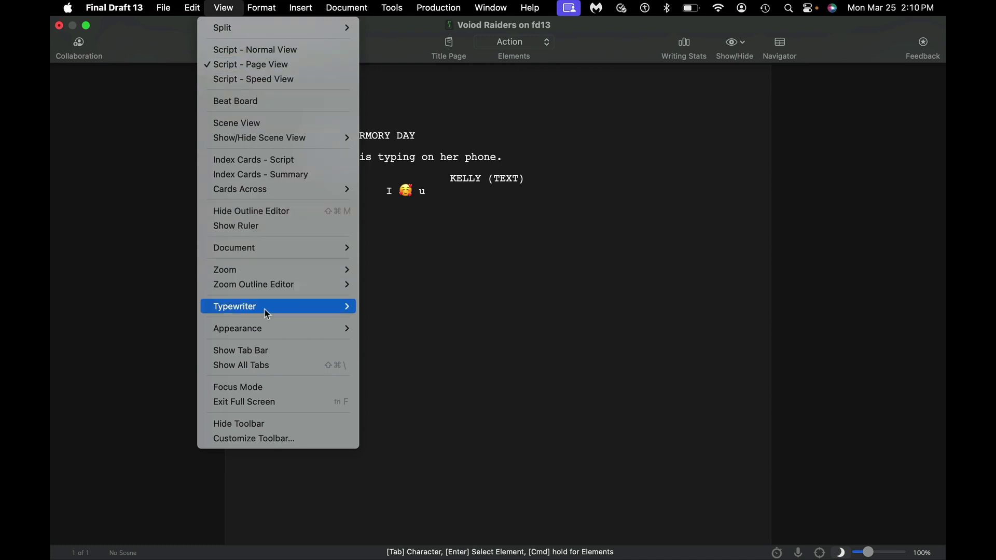
pyautogui.moveTo(265, 307)
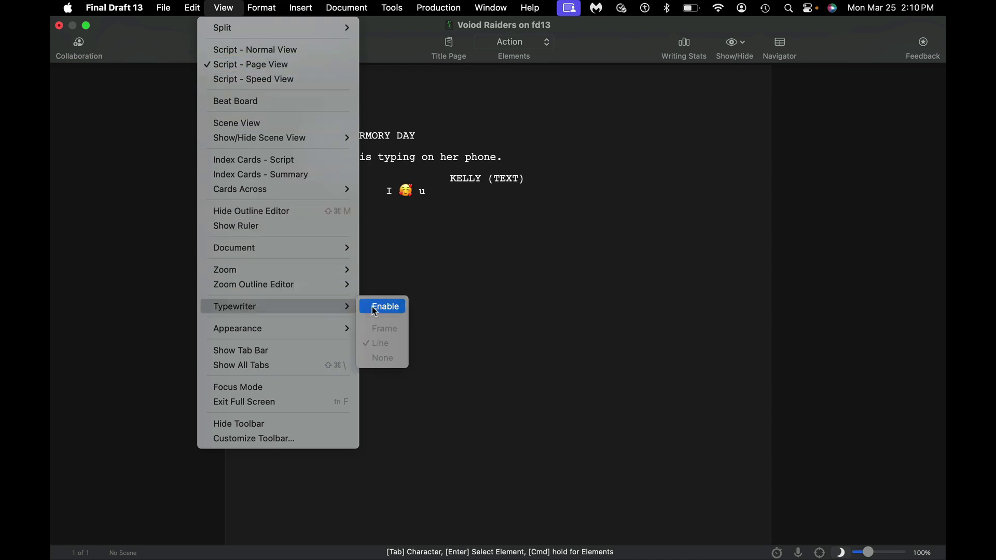
pyautogui.click(376, 308)
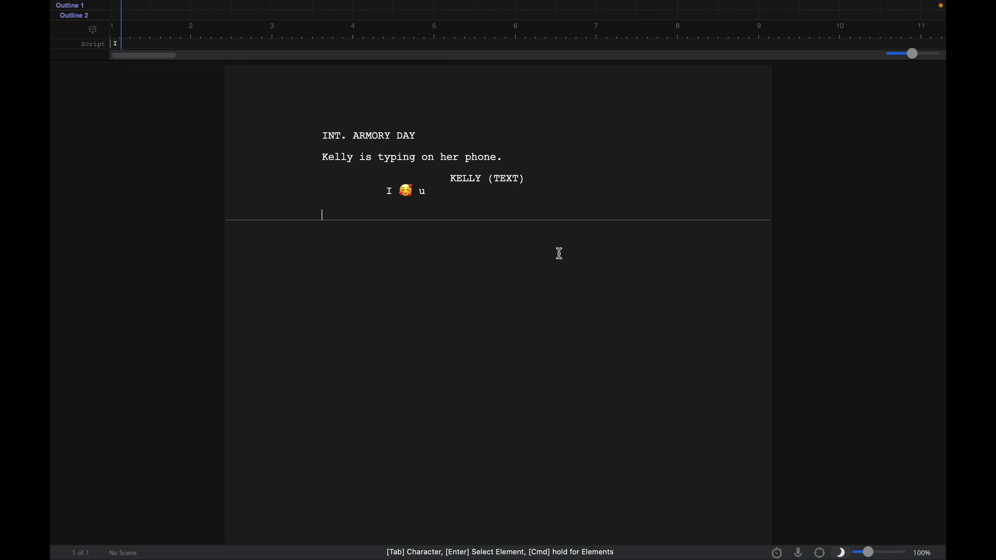
# Write Kelly's white-paint action, her 'Where is the paint?' text, Mark's downstairs-bathroom reply, and the stairs action
pyautogui.write('Kelly is looking for a glass of wh')
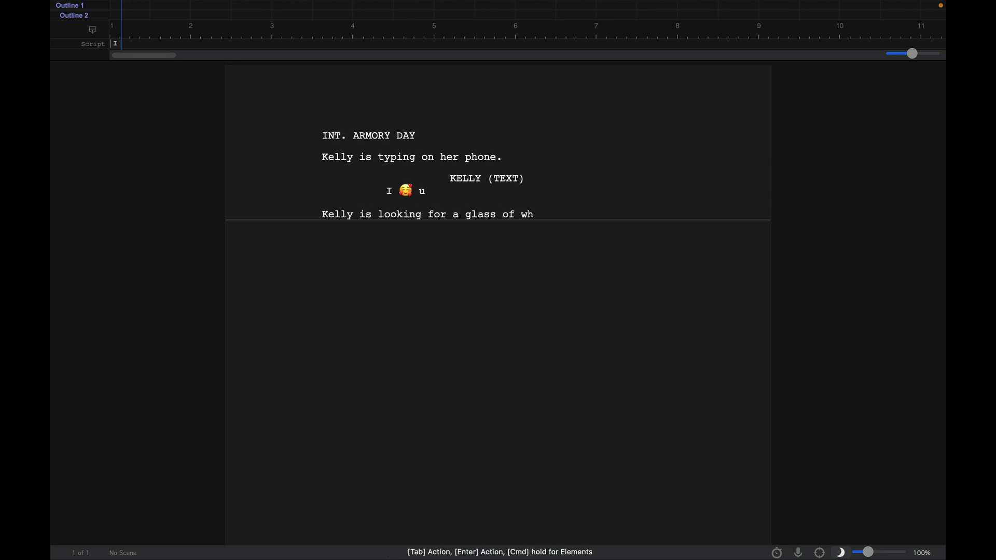
pyautogui.write("ite paint.  She is very concerned because she can't find the paint that she wnats to paint her apartment with.  She suddenly realizes ")
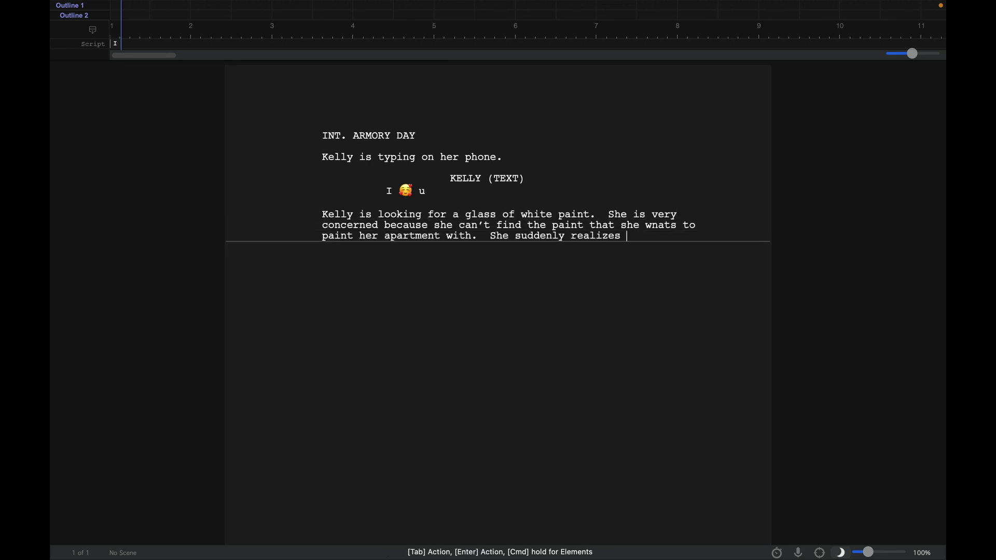
pyautogui.write('that she can ask her boyfriend where the paint is at.')
pyautogui.press('Return')
pyautogui.write('KELLY')
pyautogui.press('Return')
pyautogui.write('Where is the paint?')
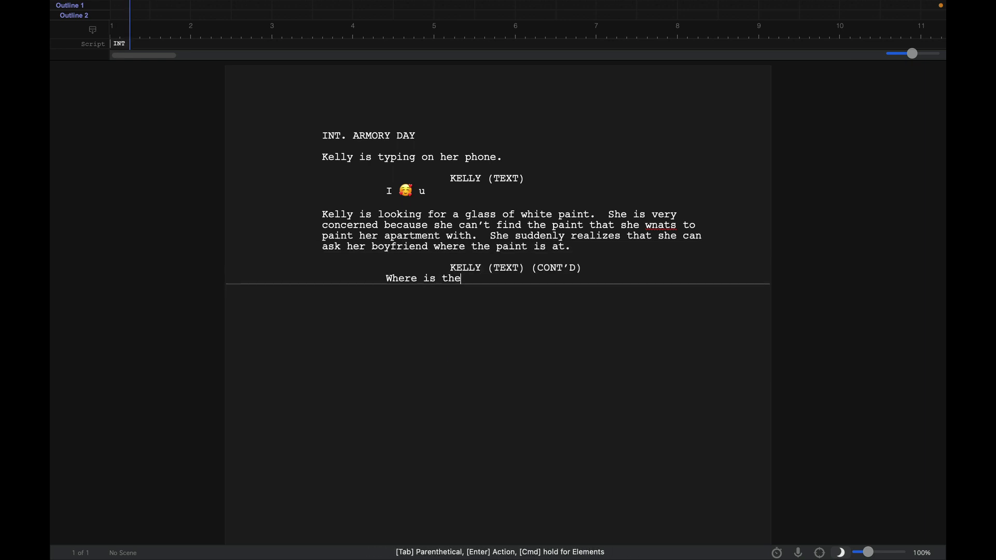
pyautogui.press('Return')
pyautogui.write('MARKI think I left it in the downstairs bathroom.')
pyautogui.press('Return')
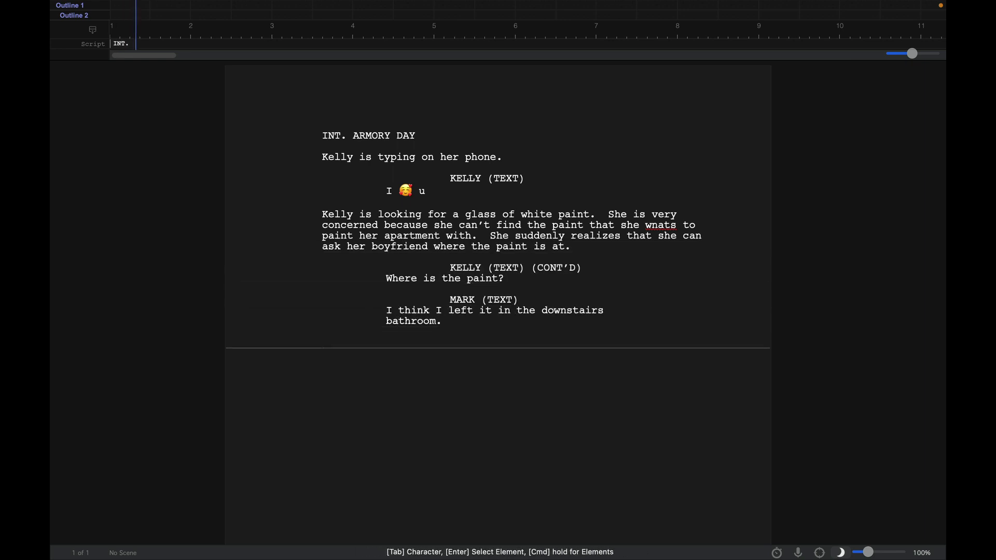
pyautogui.write('Kelly put her phone down and moves toward the stiars.  Everything is right as rain as she goes to get the paint.')
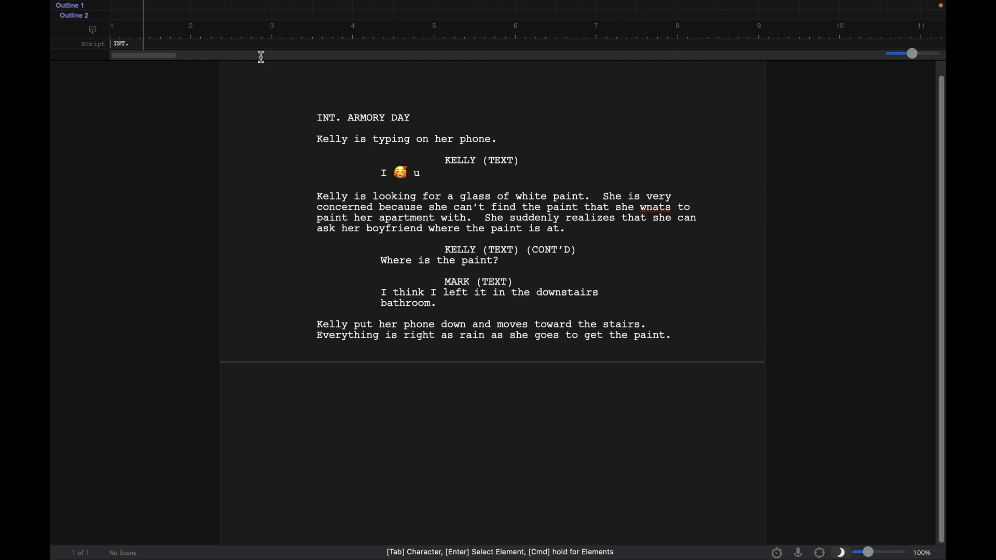
# Type the action paragraph of Kelly looking around, confused and worried, for the white paint
pyautogui.moveTo(280, 4)
pyautogui.click(225, 6)
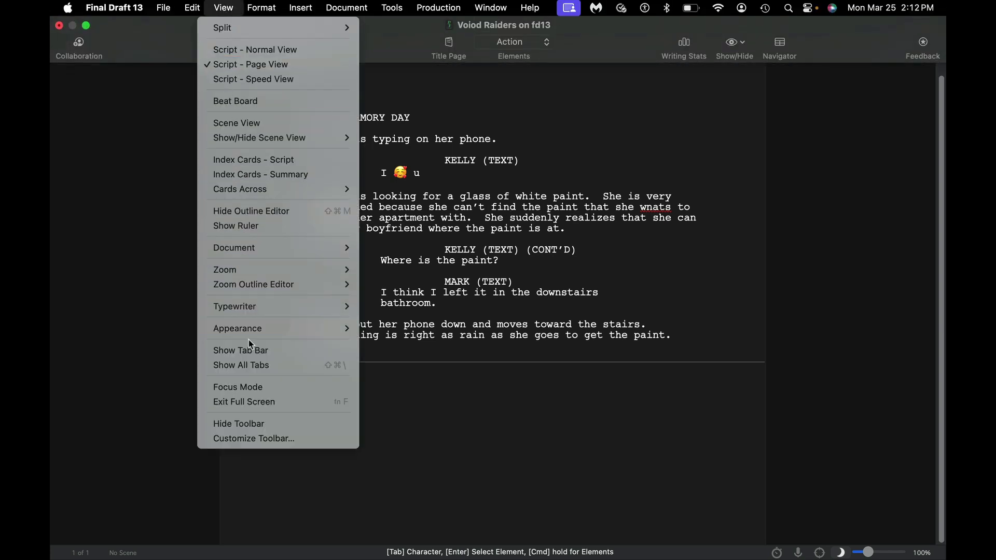
pyautogui.write('looking aro')
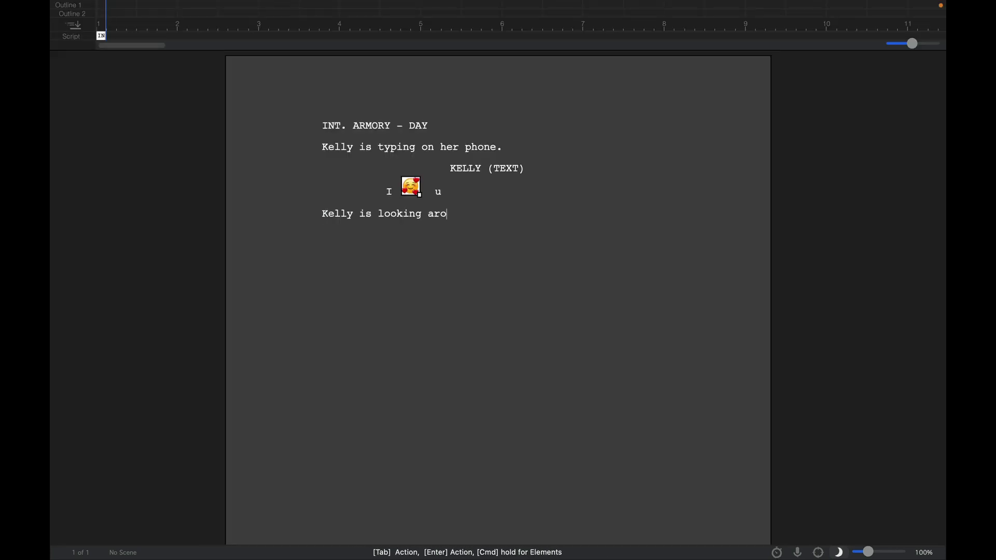
pyautogui.write('und for the white paint.  She is getting confused and worried because it is her favorite white paint.  Suddenly see remem')
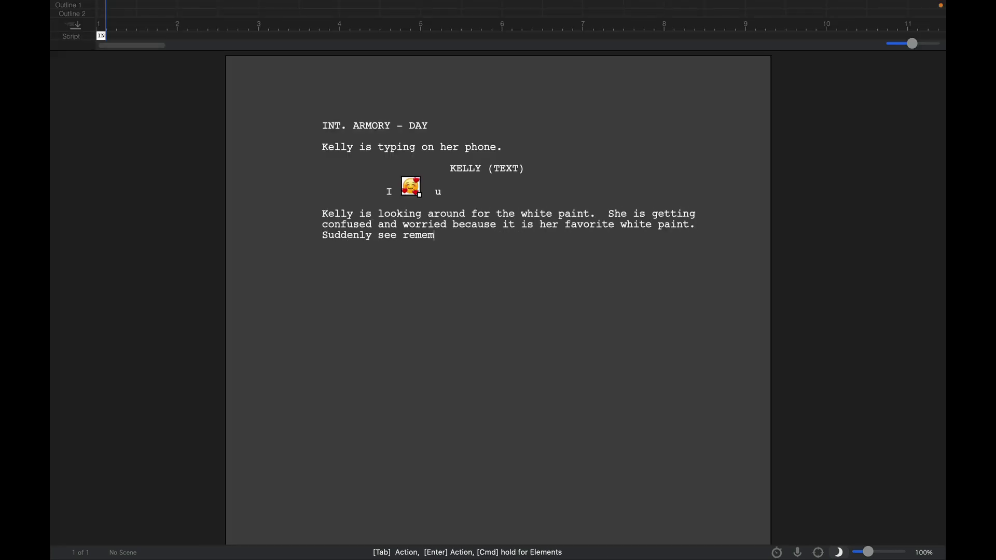
pyautogui.write('bers that she can text her boyfriend.  Quickly she takes out her phone.')
pyautogui.press('Return')
# Add KELLY (TEXT) 'Do you know where the paint is at?', Mark's bathroom reply, and the closing stairs line
pyautogui.write('KELLY (TEXT)')
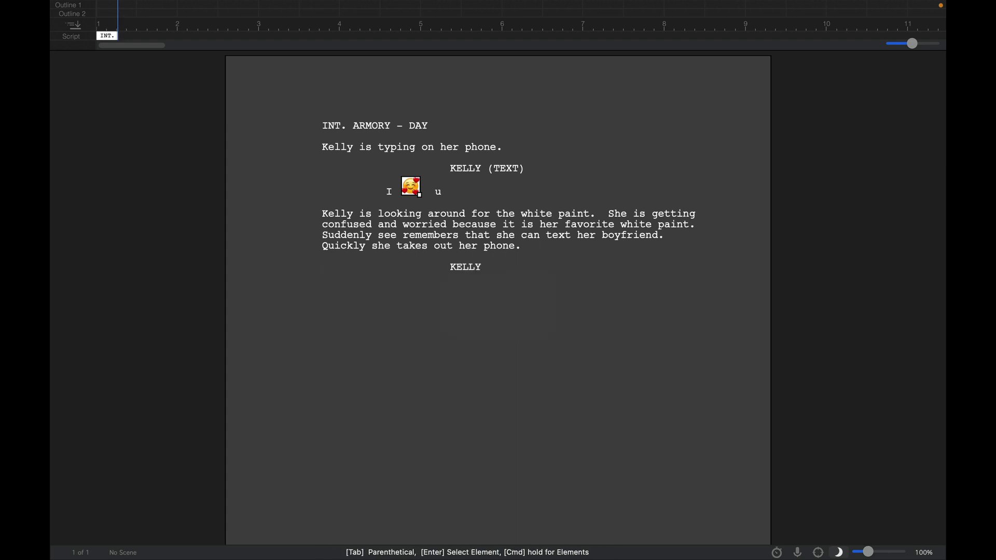
pyautogui.press('Return')
pyautogui.write('Do you know where the paint is at?')
pyautogui.press('Return')
pyautogui.write('MARK (TEXT)')
pyautogui.press('Return')
pyautogui.write('I think I left it in the downstairs bathroom.')
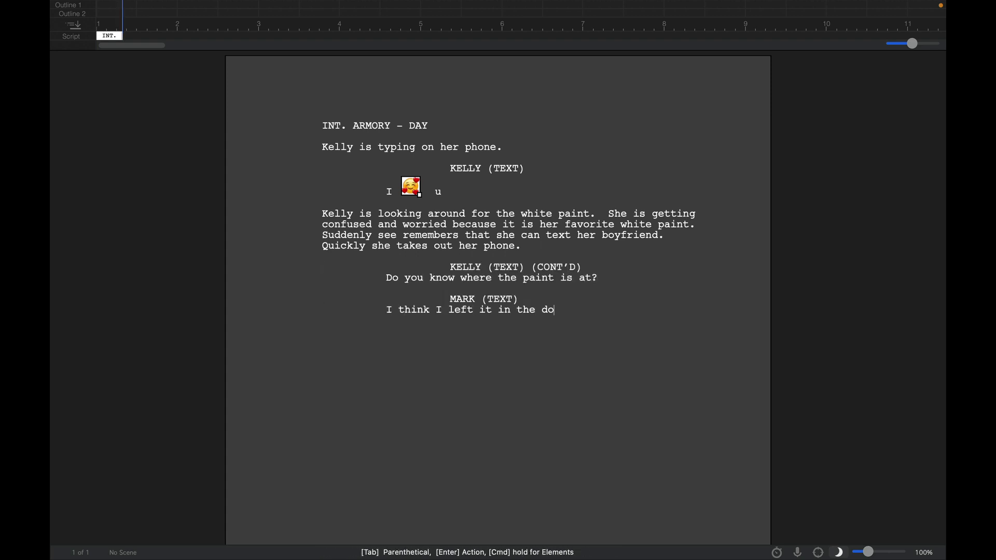
pyautogui.press('Return')
pyautogui.press('Return')
pyautogui.write("Happy as a lark, Kelly puts down here phone and moves to the stairs.  It won't take her long to get back to painting and making this room a master piece tat she knows ")
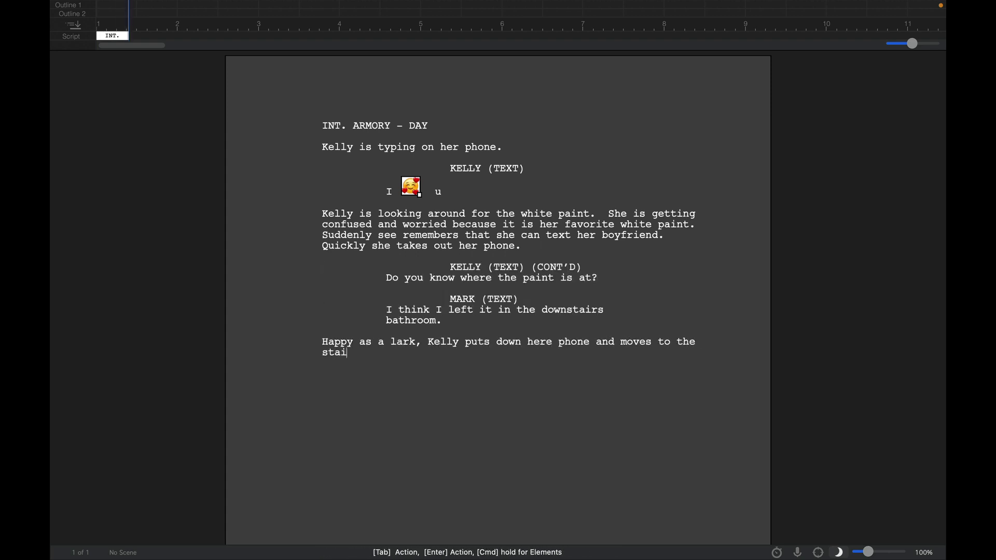
pyautogui.write('it can be.')
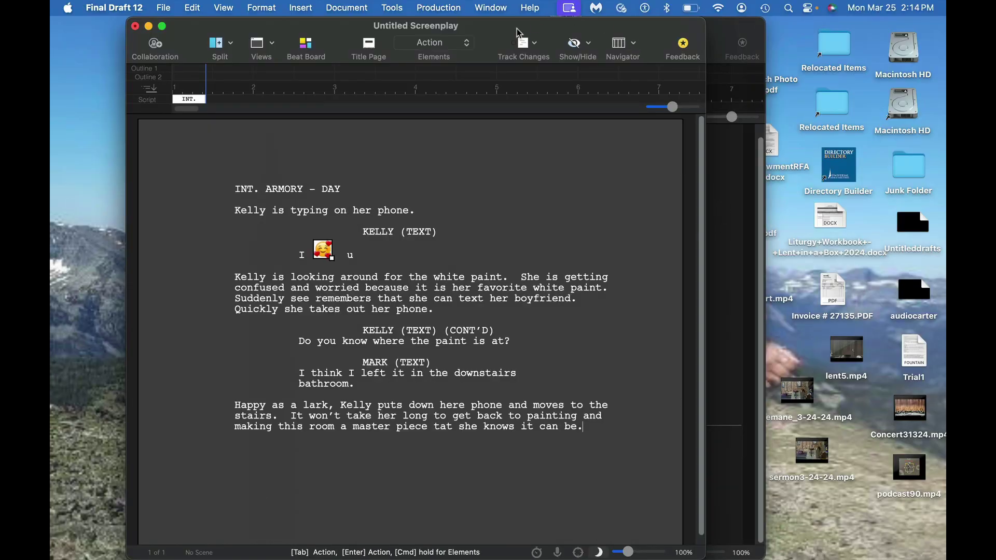
# Place the Final Draft 12 window on the left and the Final Draft 13 window beside it on the right
pyautogui.moveTo(518, 32); pyautogui.dragTo(441, 33)
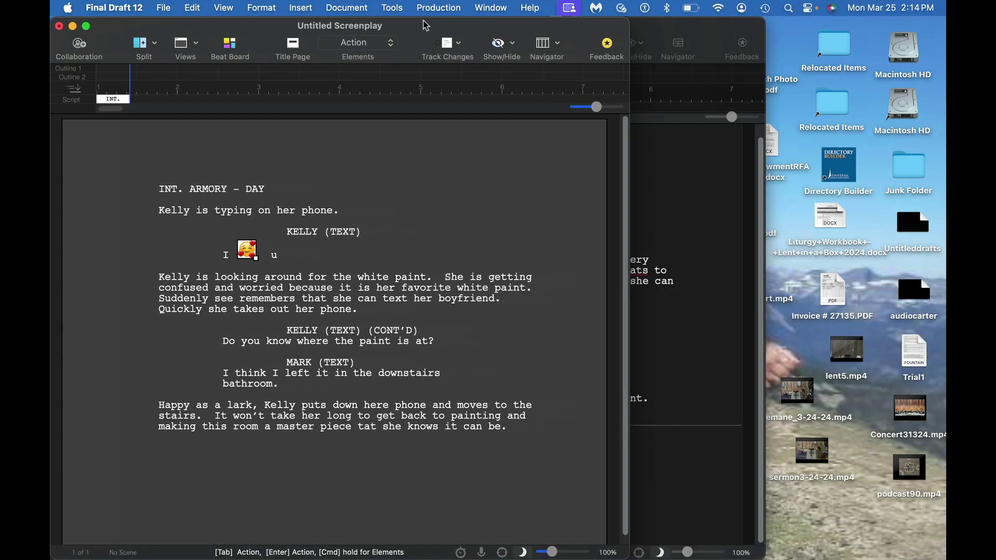
pyautogui.click(697, 23)
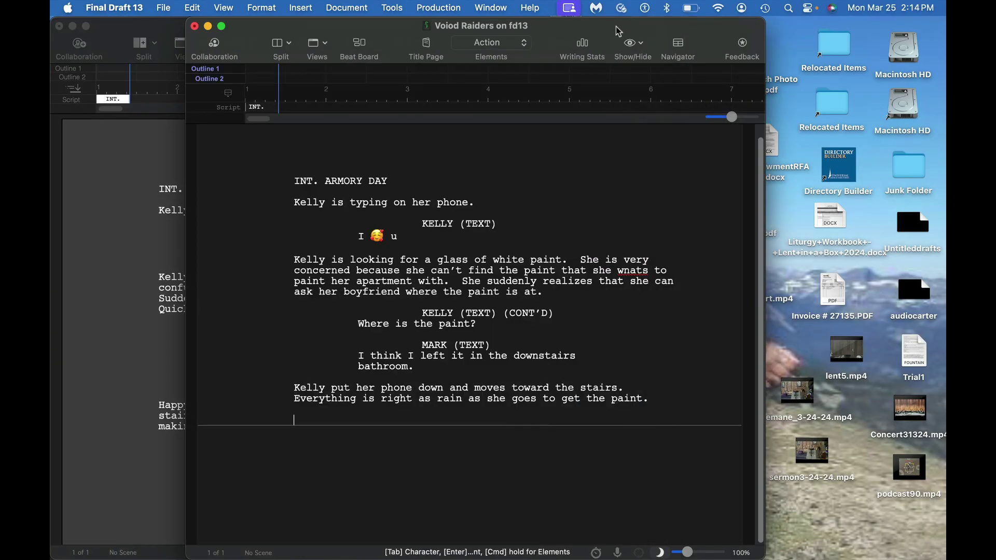
pyautogui.moveTo(617, 29); pyautogui.dragTo(741, 29)
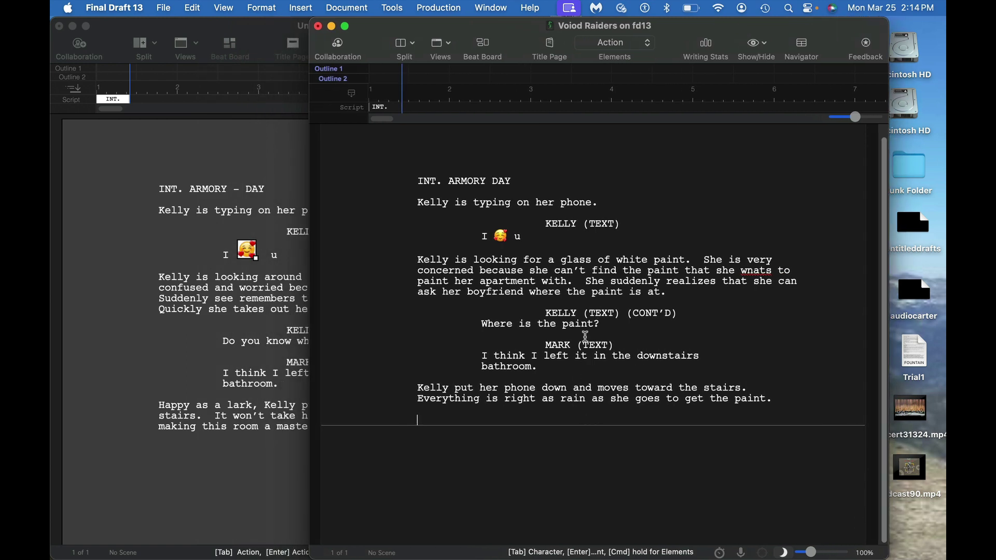